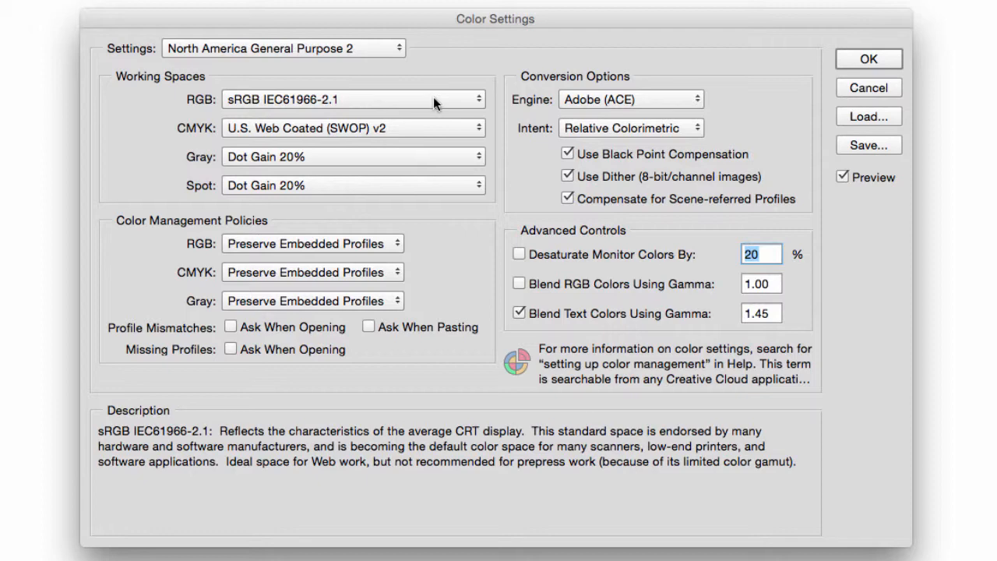
Step: Set the RGB working space to Adobe RGB (1998), and return it to sRGB IEC61966-2.1
left_click(434, 95)
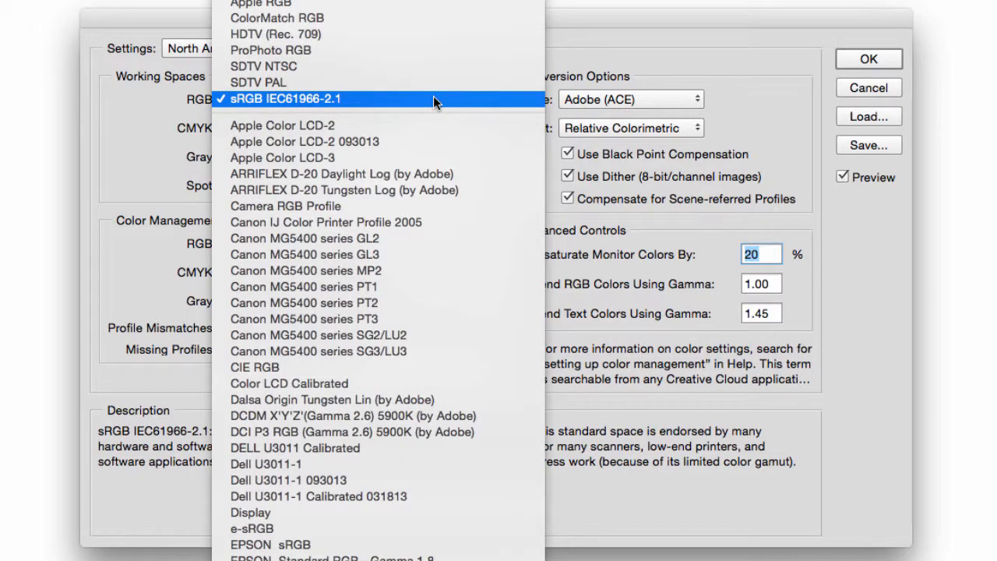
left_click(341, 4)
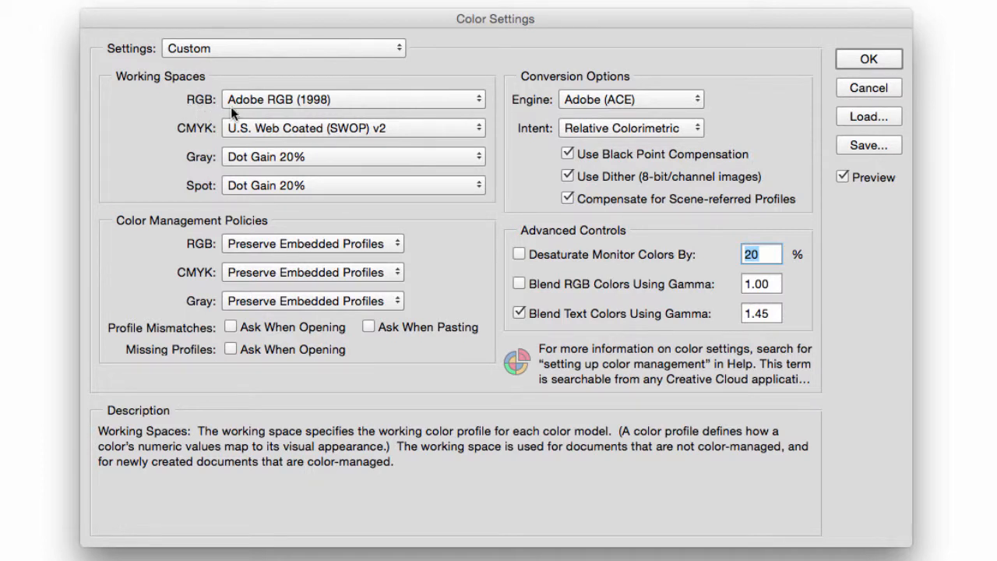
left_click(343, 98)
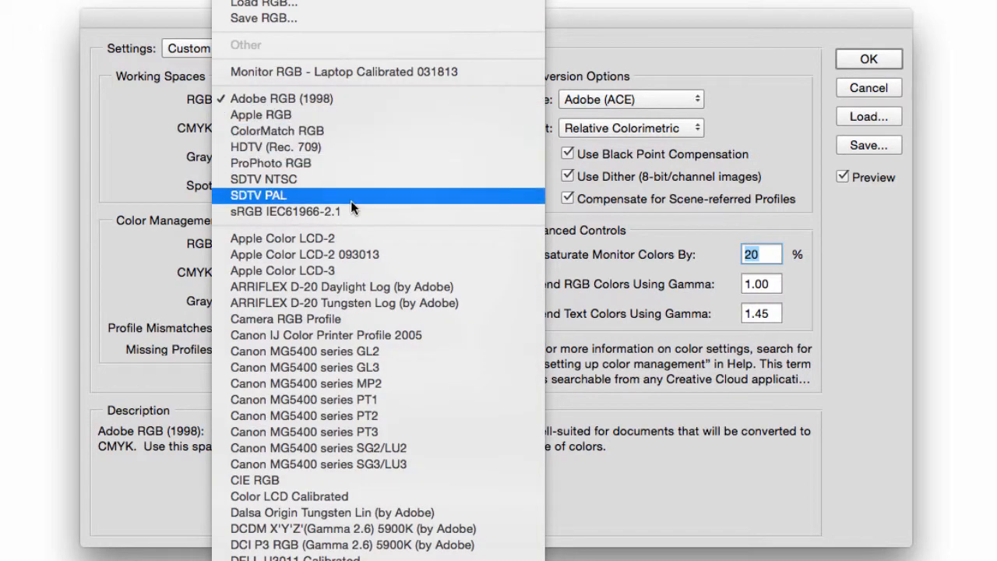
scroll(351, 205, "down", 1)
left_click(343, 182)
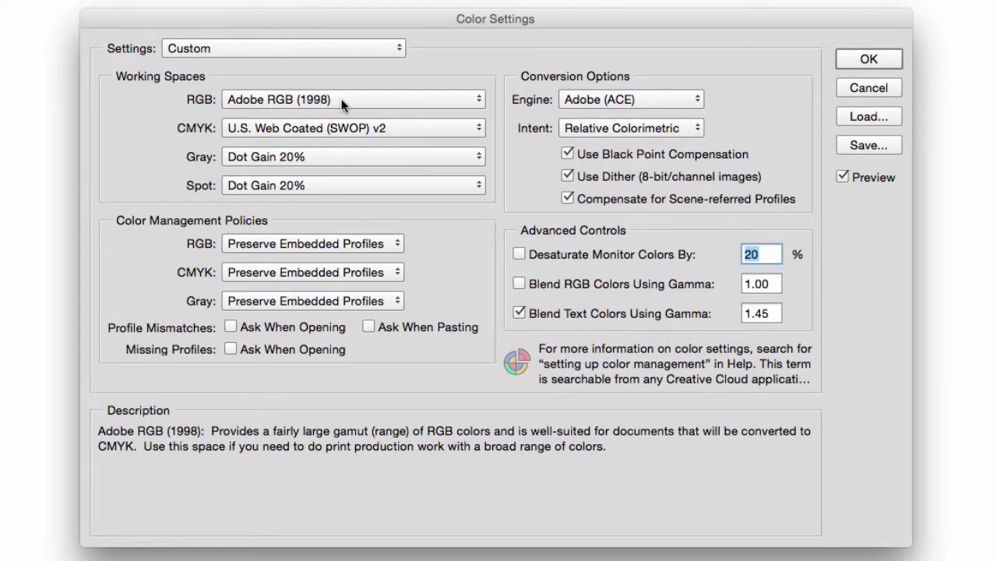
left_click(342, 101)
left_click(336, 212)
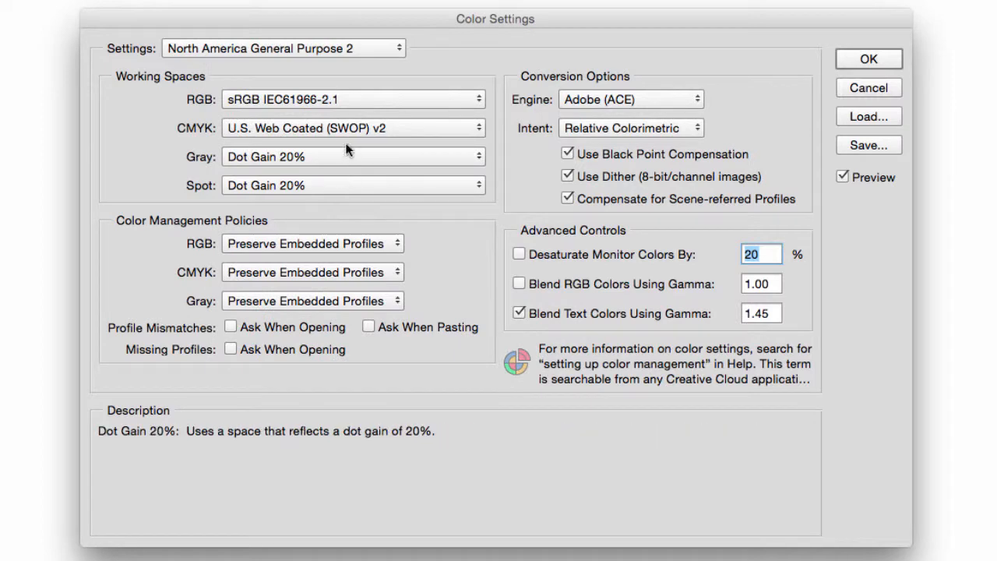
Step: Set the RGB working space to ProPhoto RGB, and switch it back to sRGB IEC61966-2.1
left_click(360, 98)
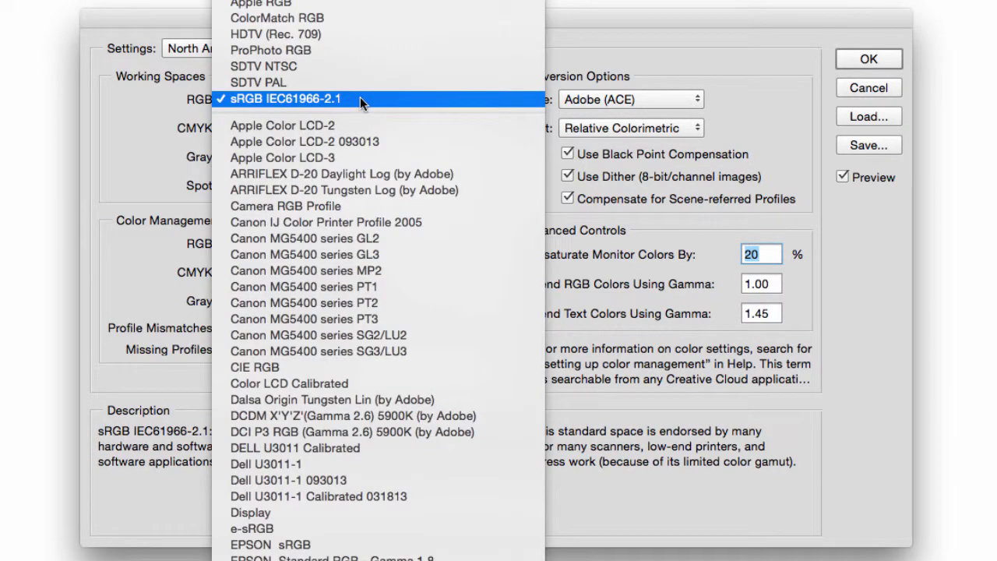
left_click(343, 51)
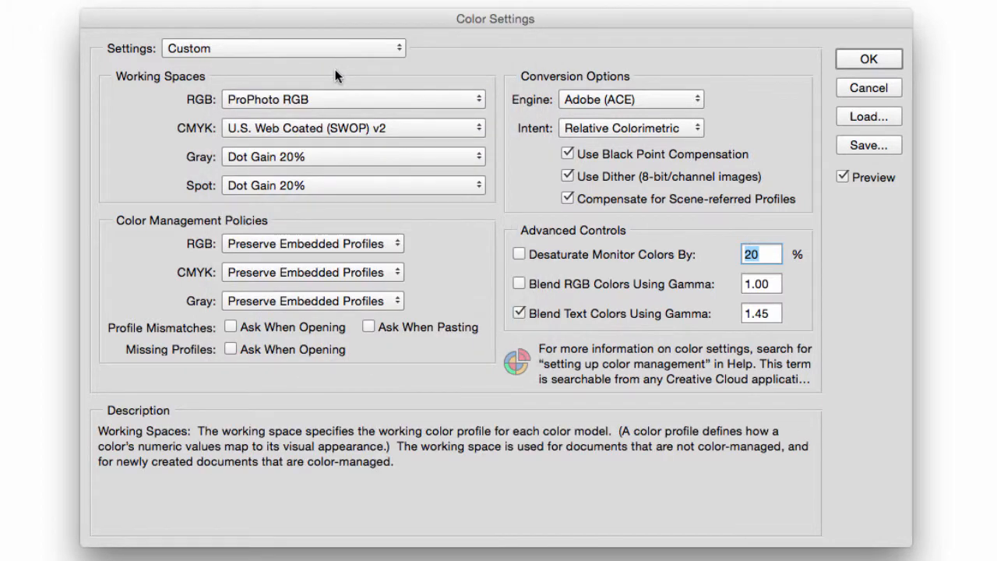
mouse_move(283, 96)
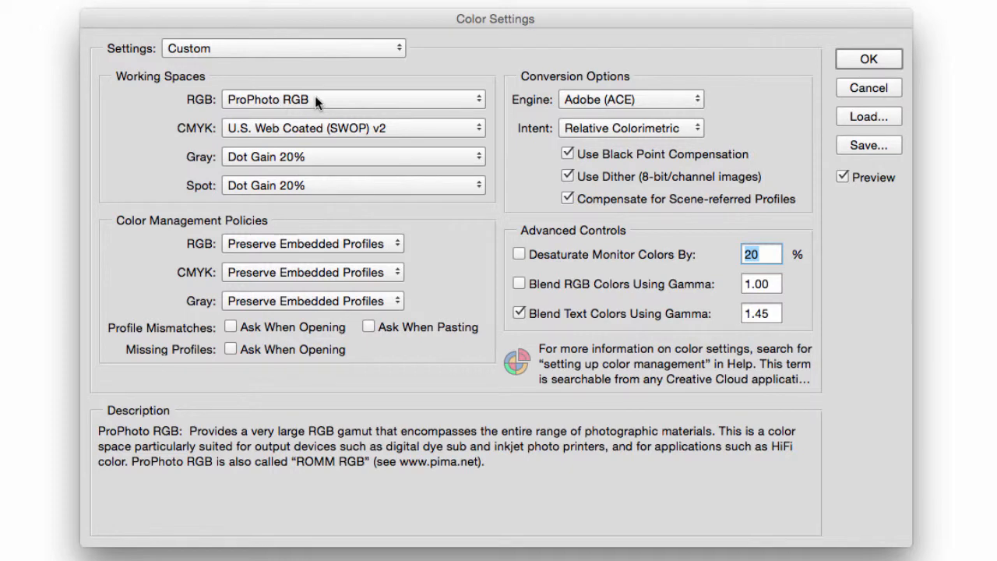
left_click(315, 98)
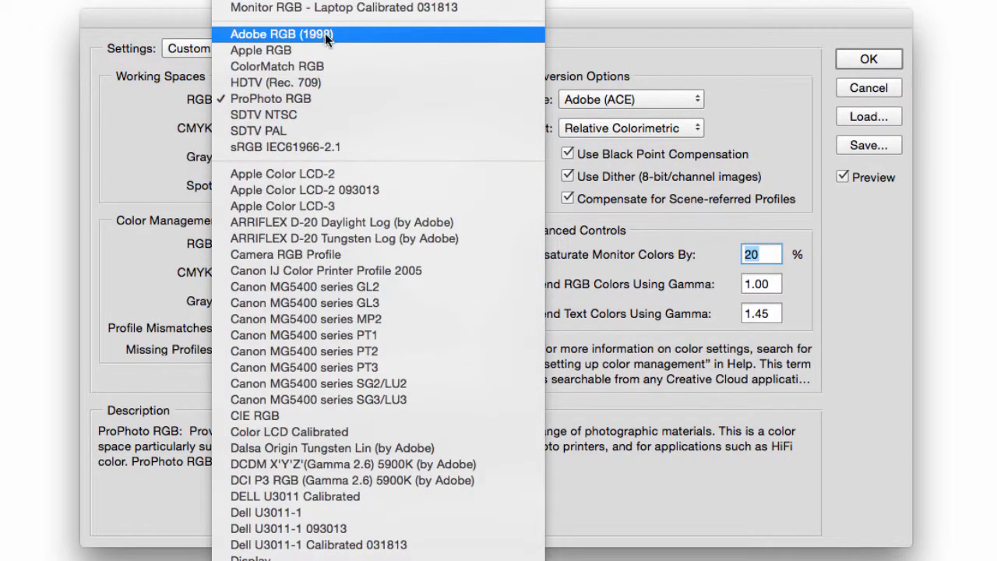
left_click(329, 148)
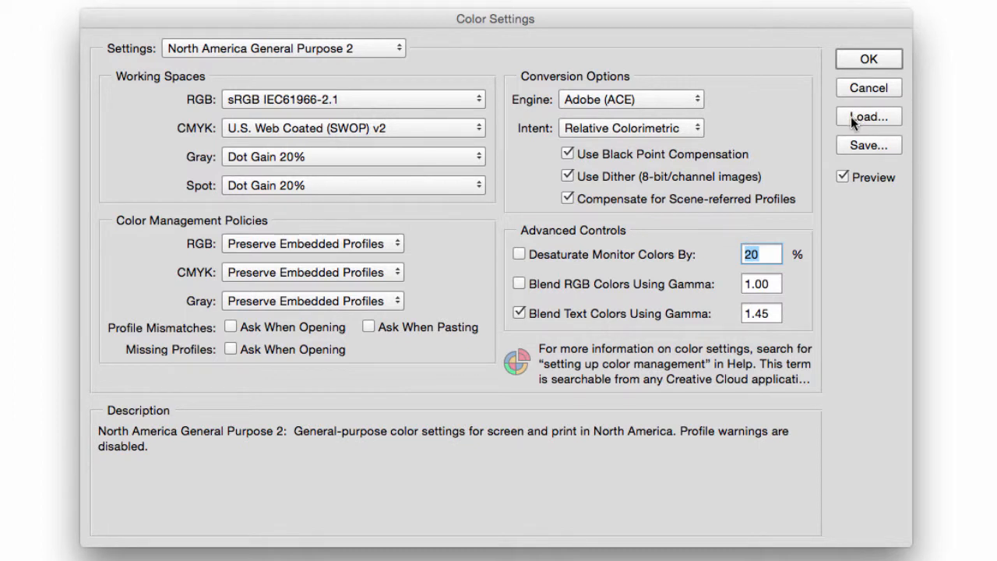
Step: Review the profiles offered for the CMYK and RGB working spaces and the options of the RGB color management policy
left_click(440, 127)
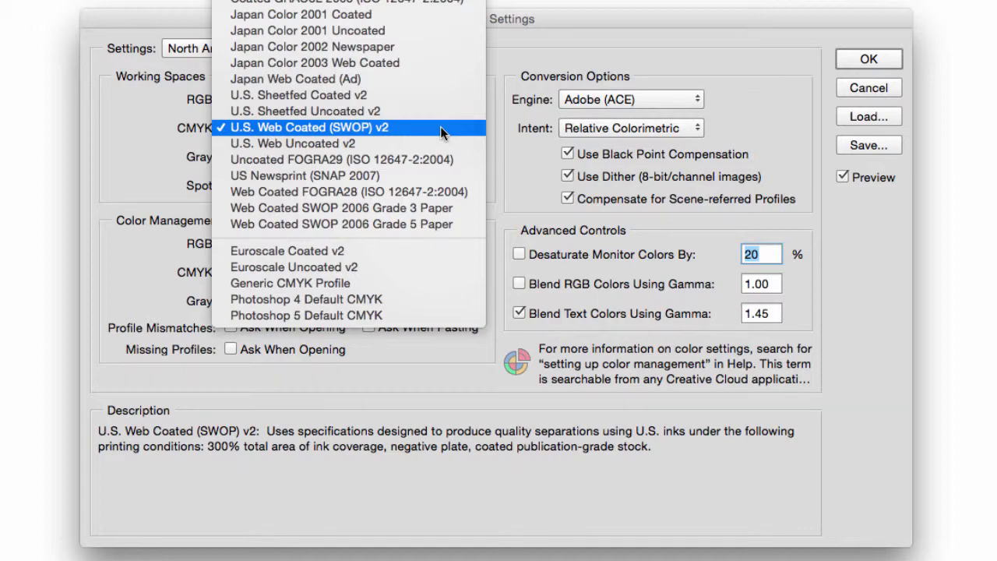
left_click(438, 127)
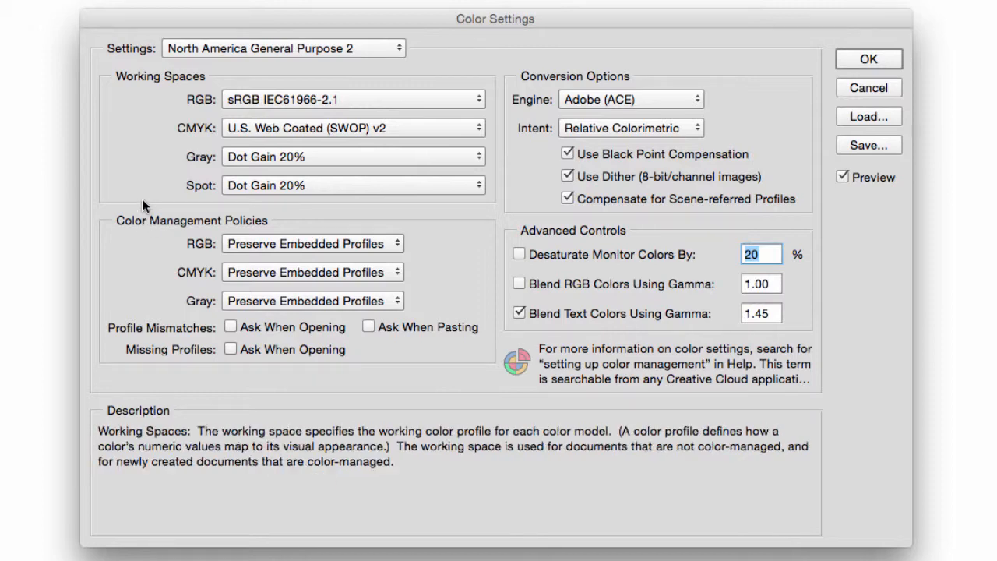
left_click(303, 101)
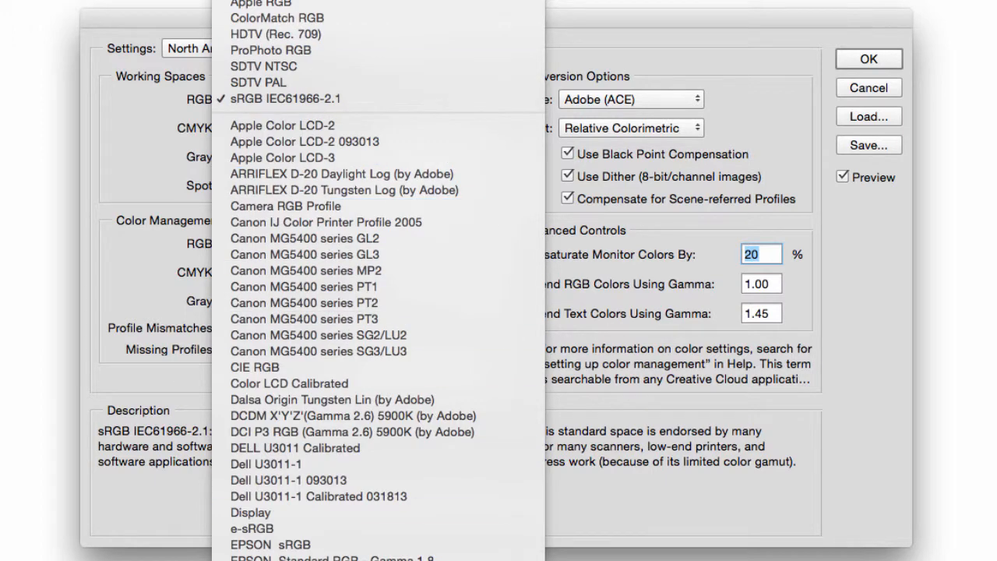
left_click(126, 73)
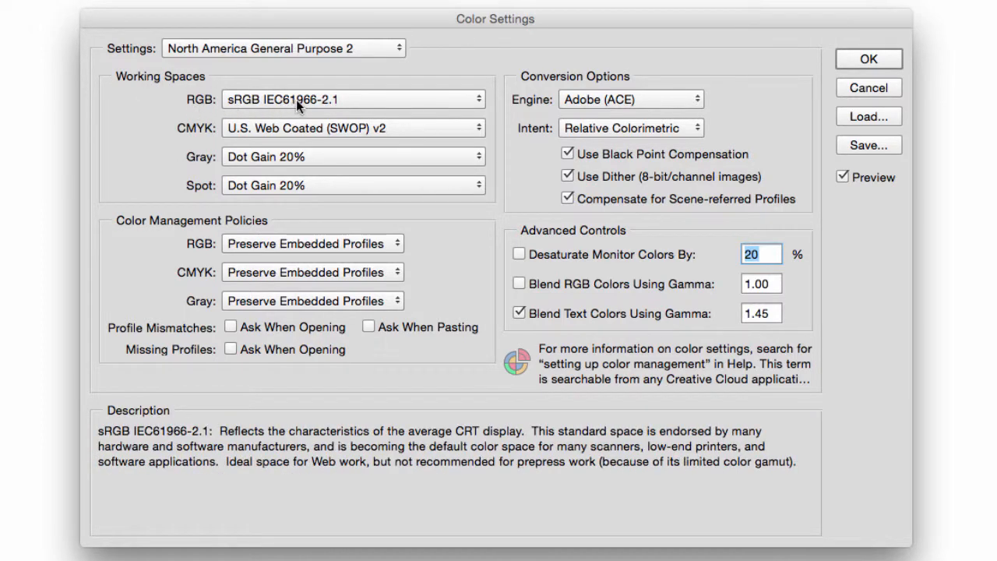
left_click(365, 100)
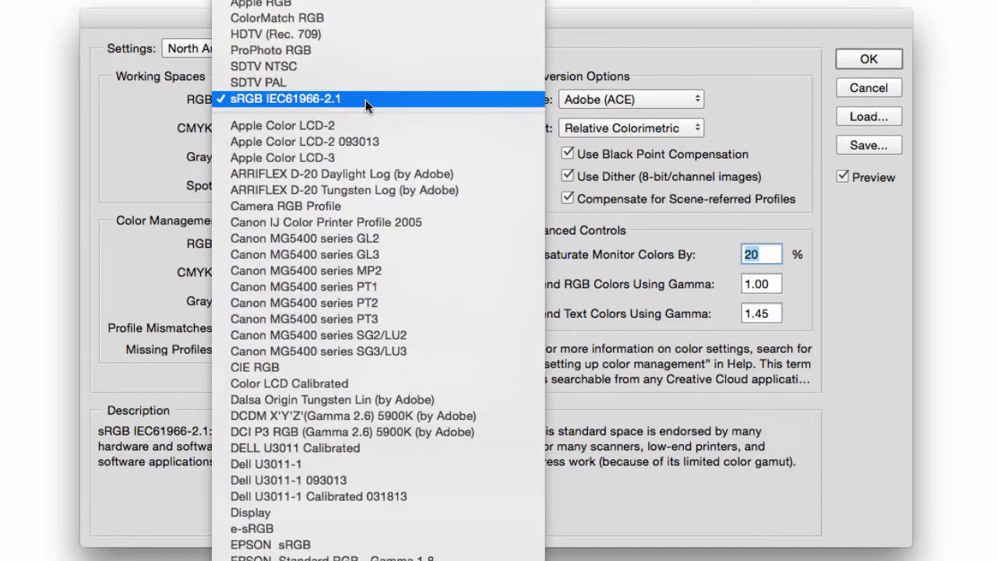
left_click(365, 99)
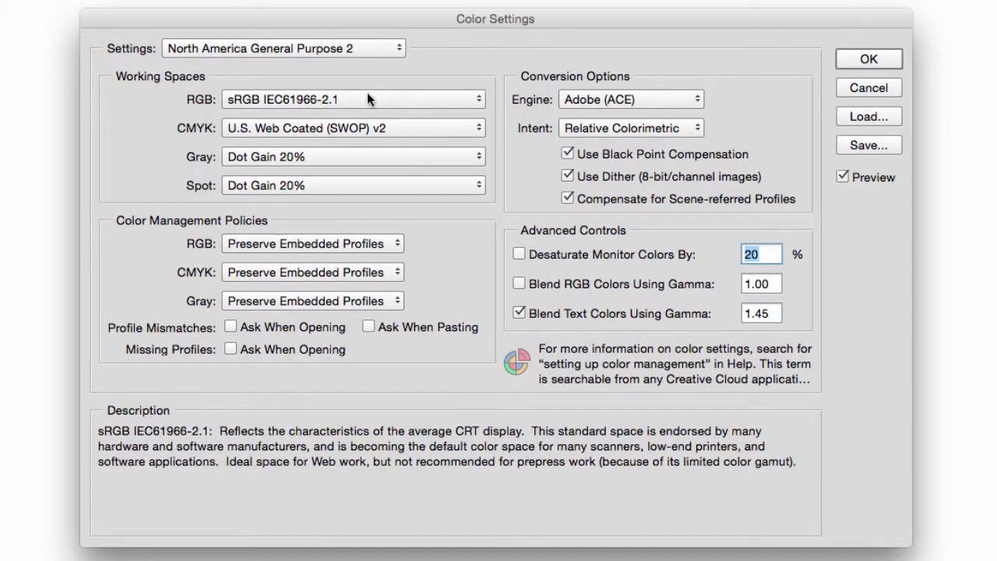
left_click(313, 242)
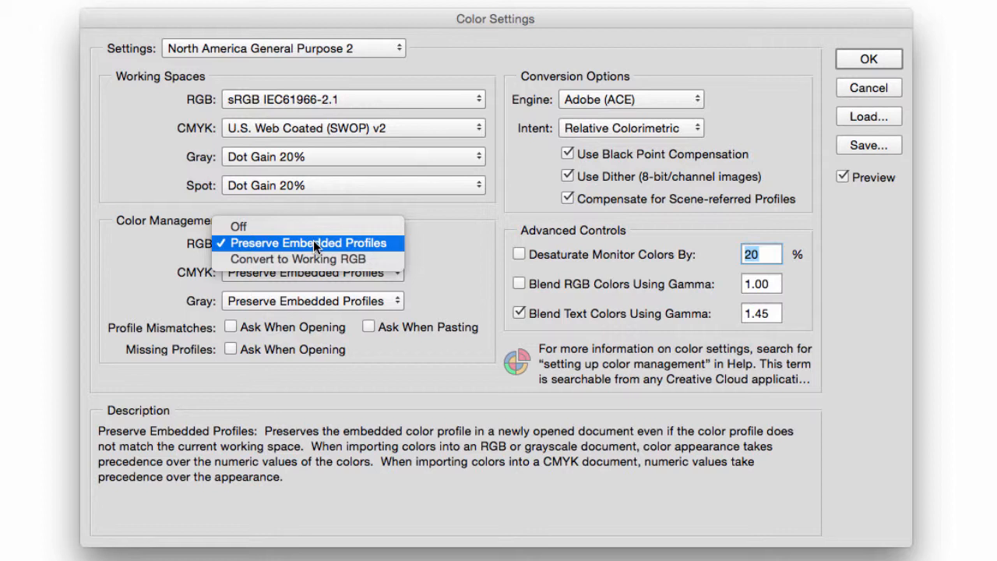
left_click(299, 243)
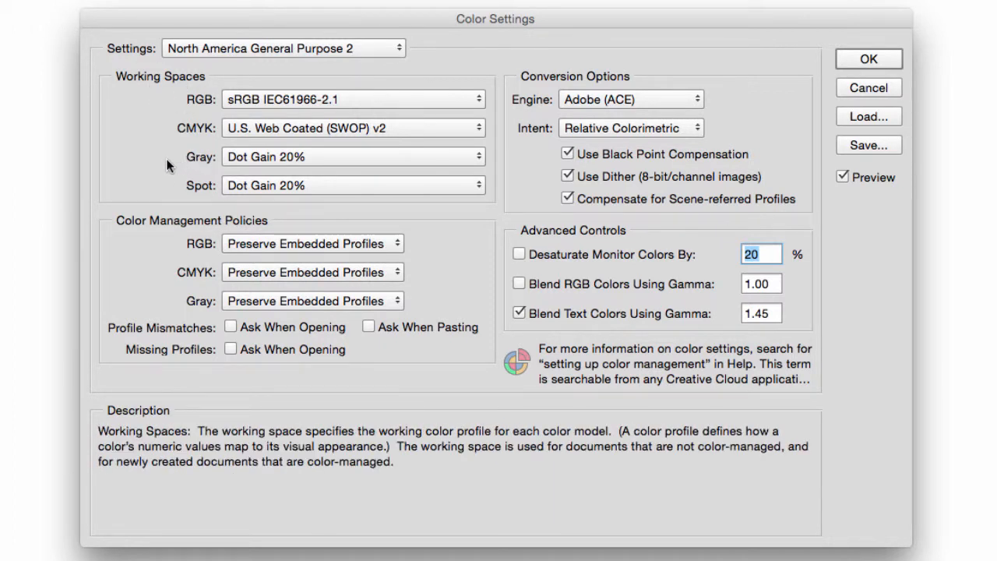
Step: Enable Ask When Opening and Ask When Pasting for profile mismatches and Ask When Opening for missing profiles, and apply the color settings
left_click(234, 328)
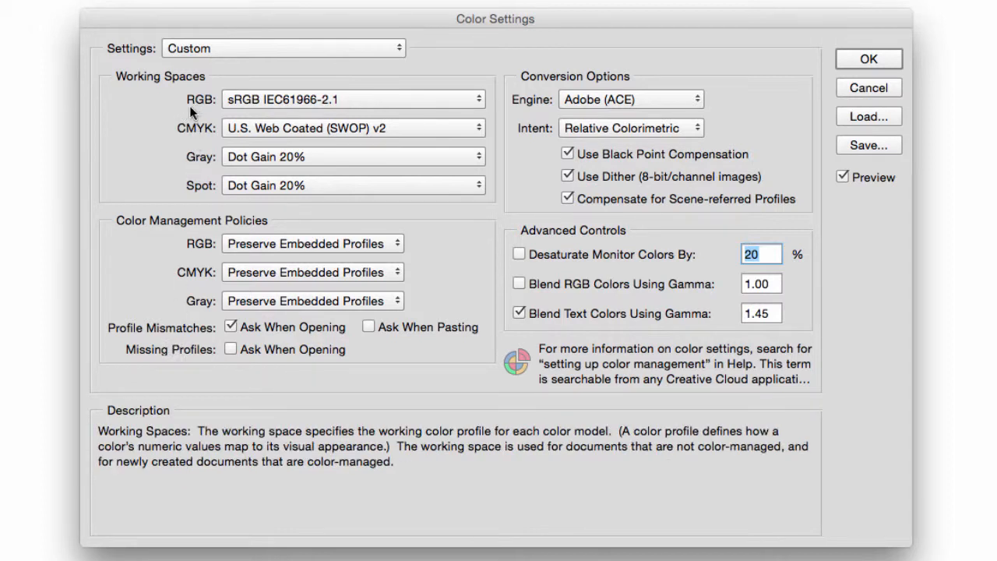
left_click(271, 98)
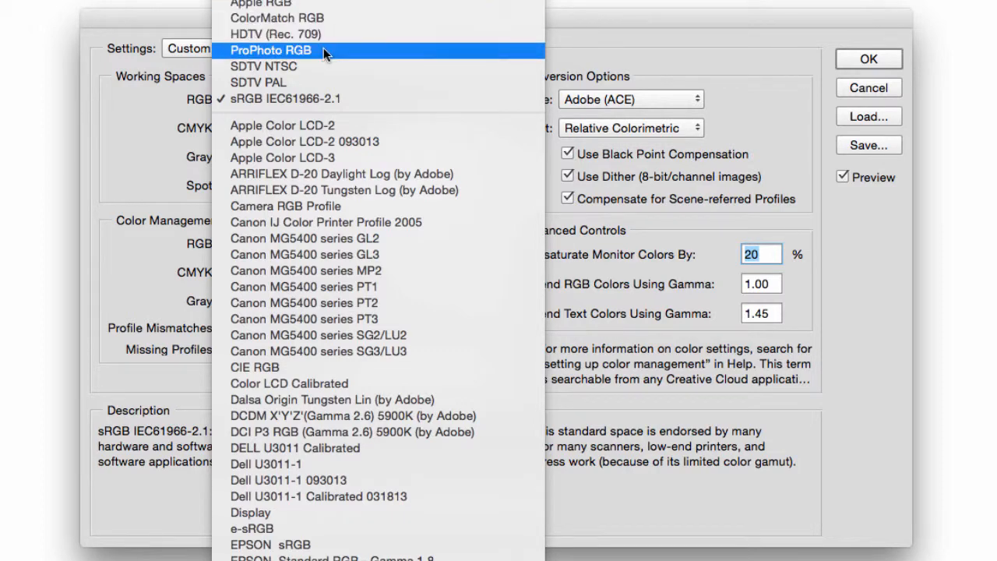
left_click(658, 42)
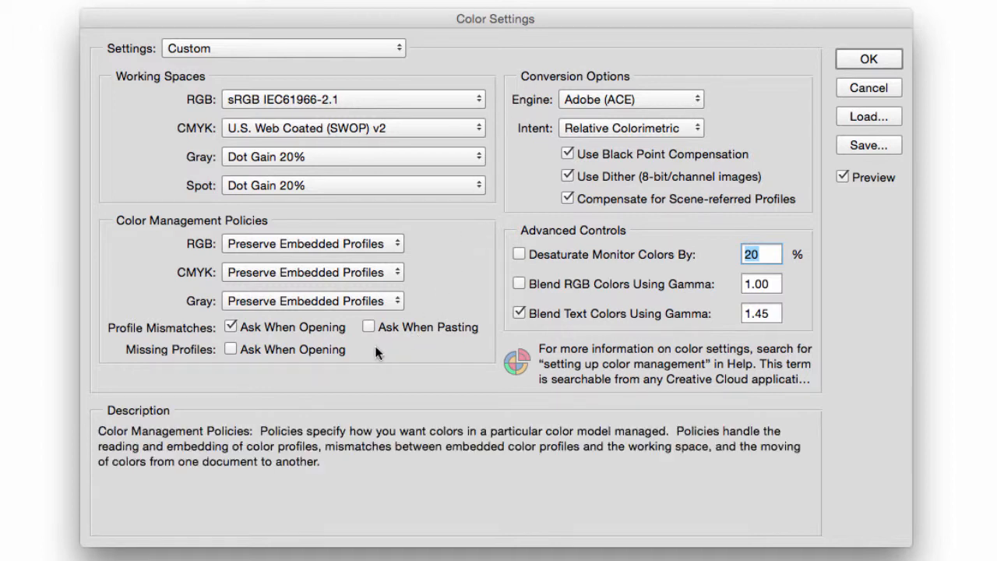
mouse_move(367, 333)
mouse_move(122, 92)
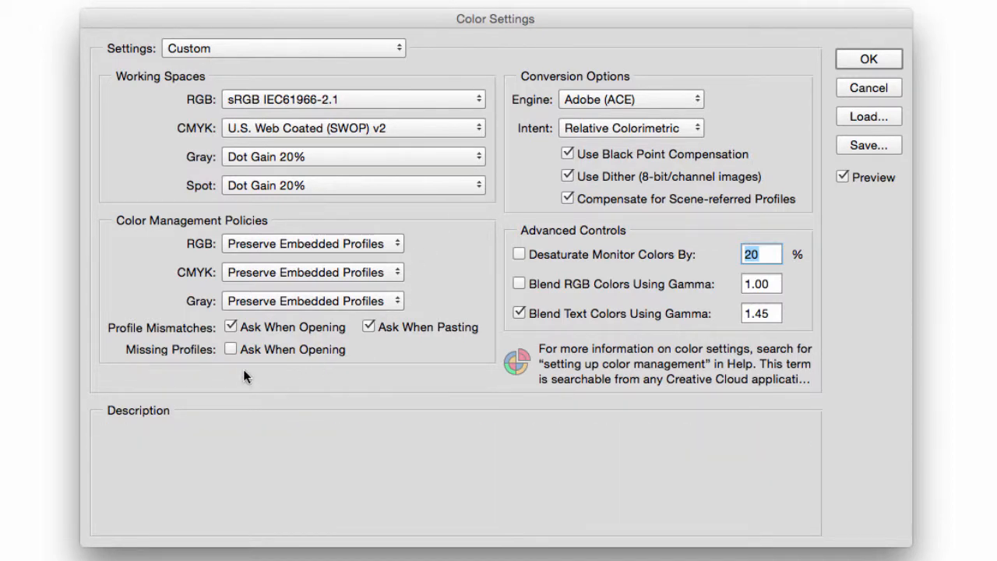
left_click(230, 349)
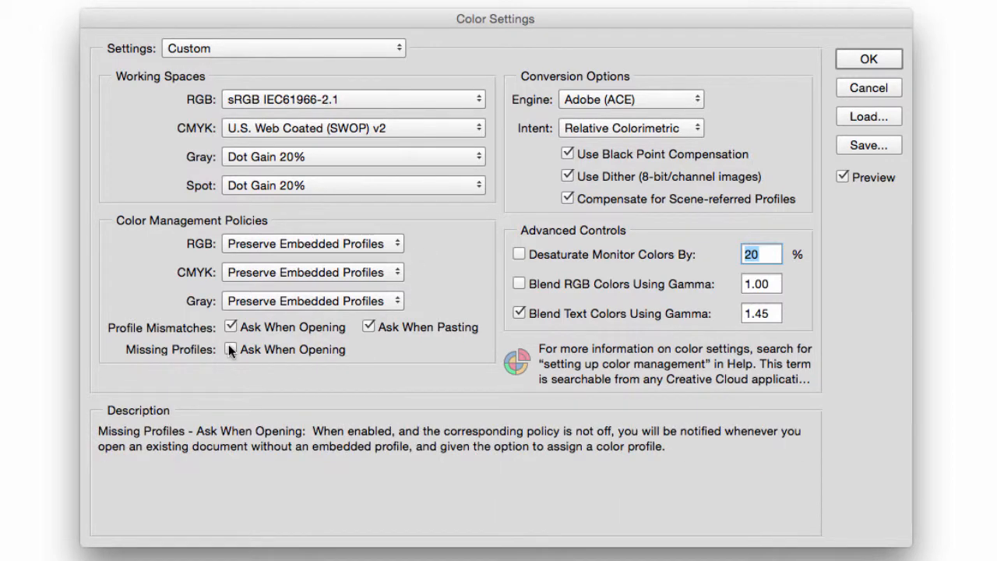
left_click(867, 60)
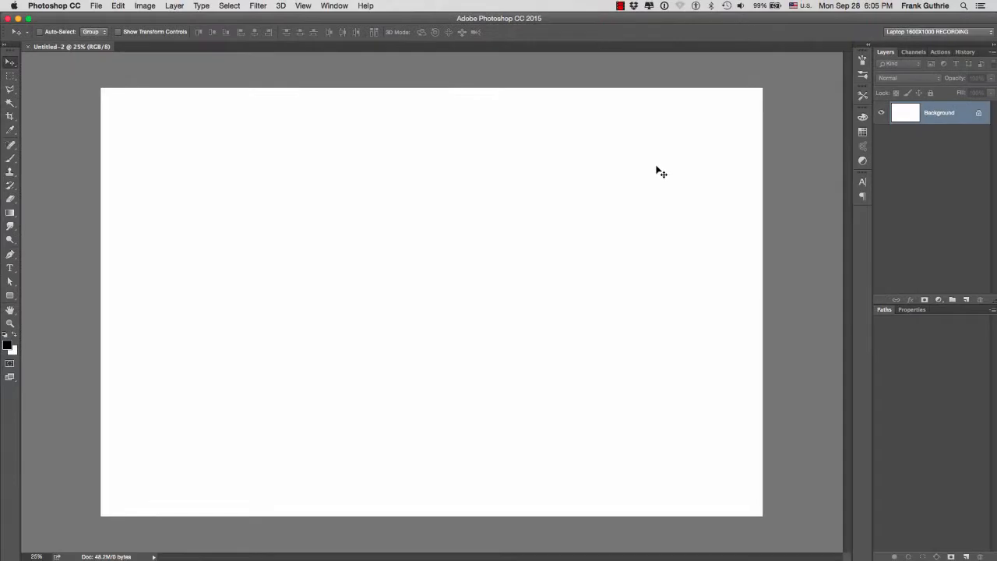
Step: Open the Sgt. Strongbrew PNG image from the Desktop, leaving it as is without color management
left_click(96, 6)
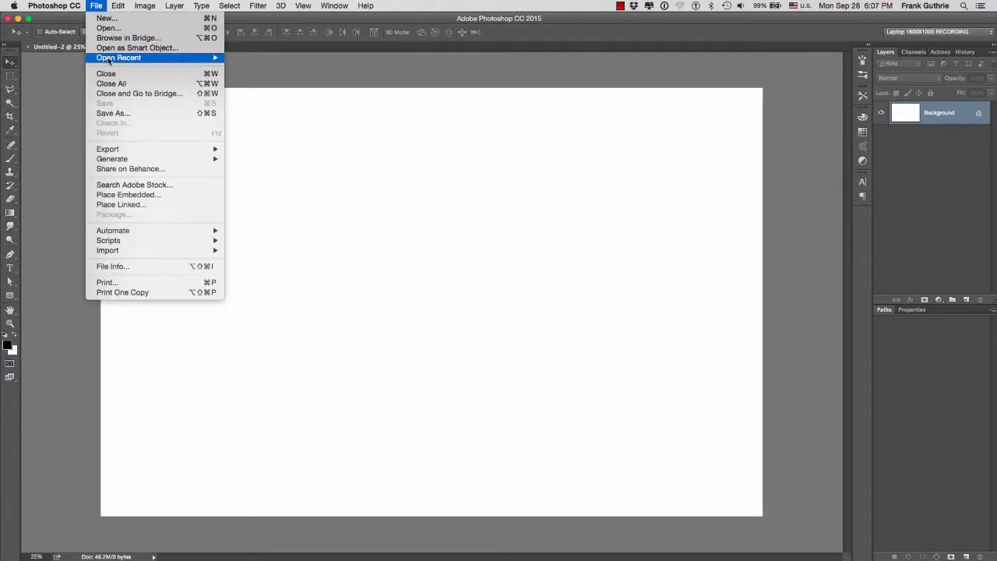
left_click(108, 28)
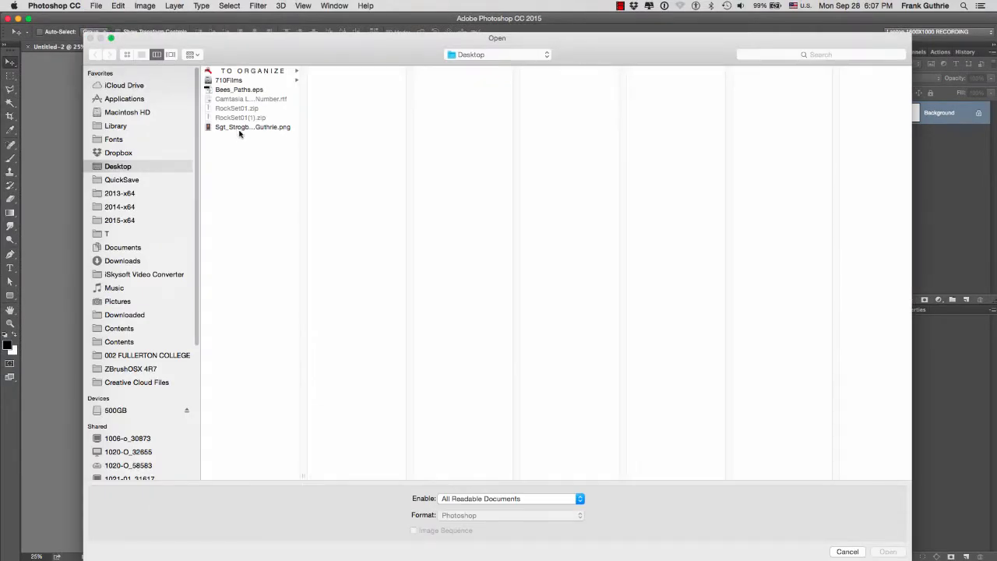
left_click(243, 127)
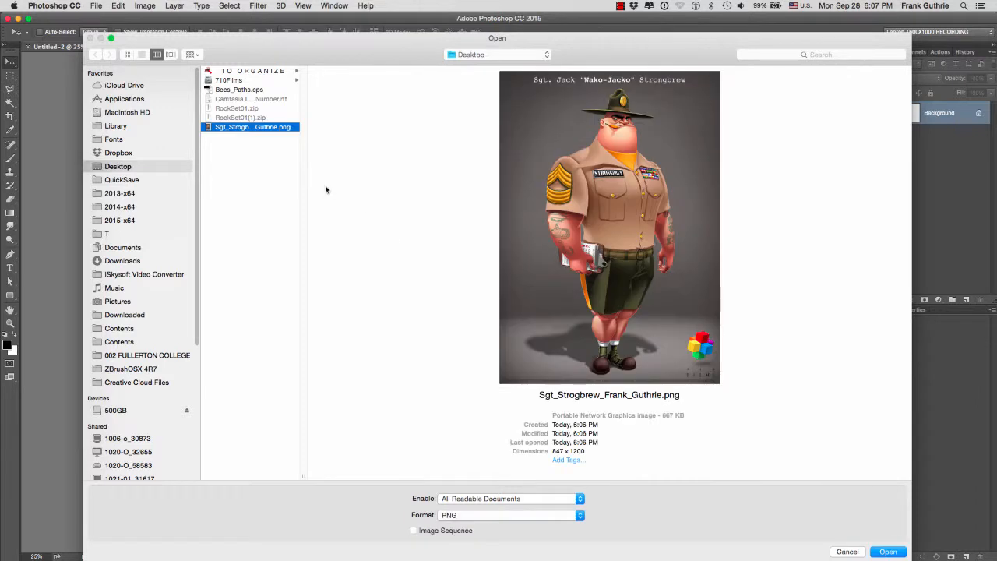
left_click(887, 551)
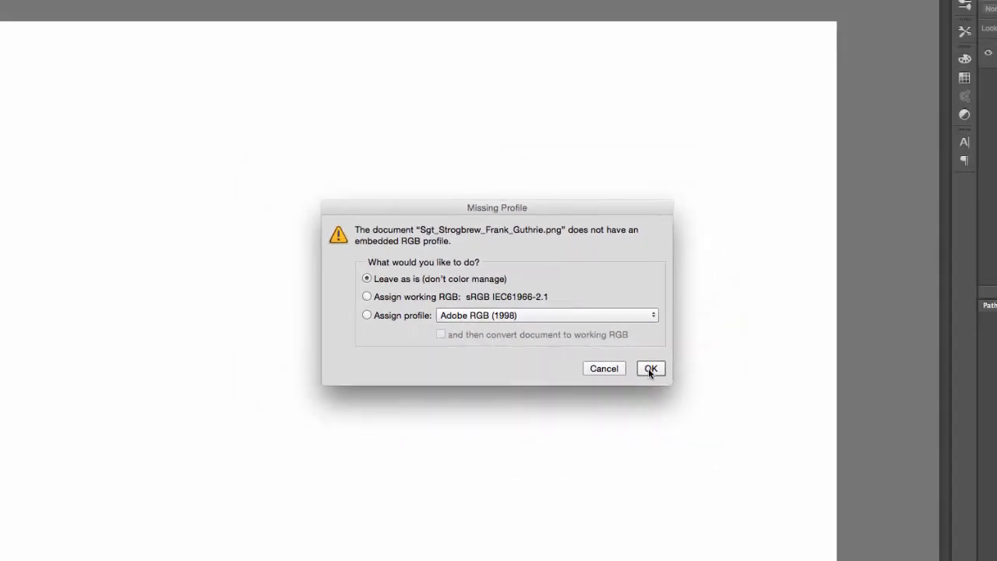
left_click(705, 386)
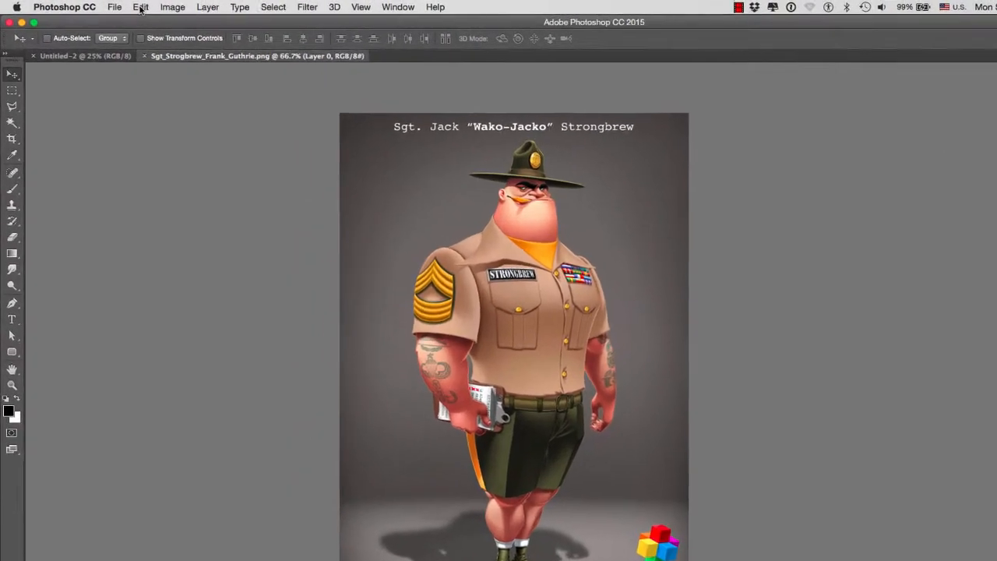
Step: Start assigning a profile to the image, accept the layer appearance warning, and choose Apple RGB as the profile
left_click(141, 8)
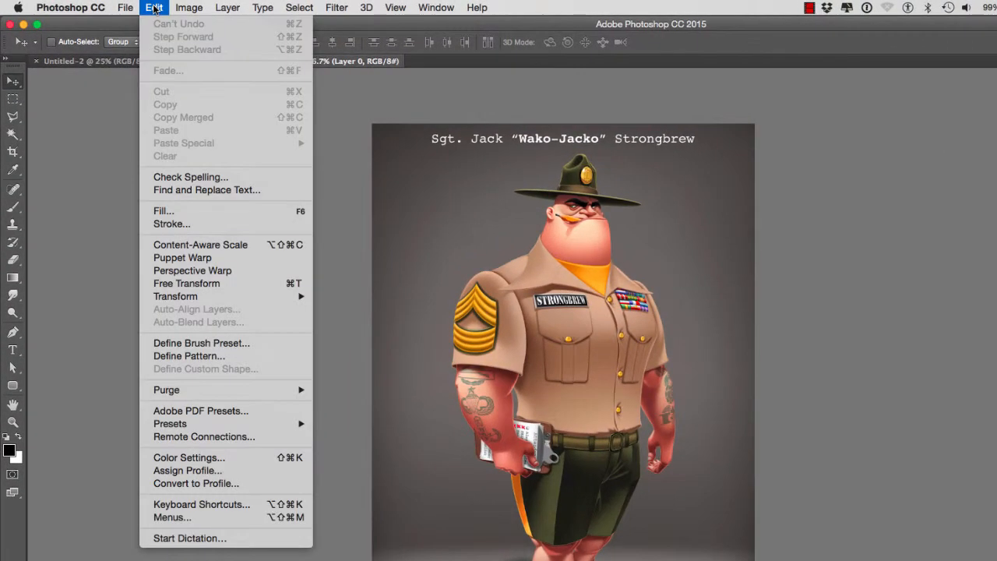
left_click(230, 470)
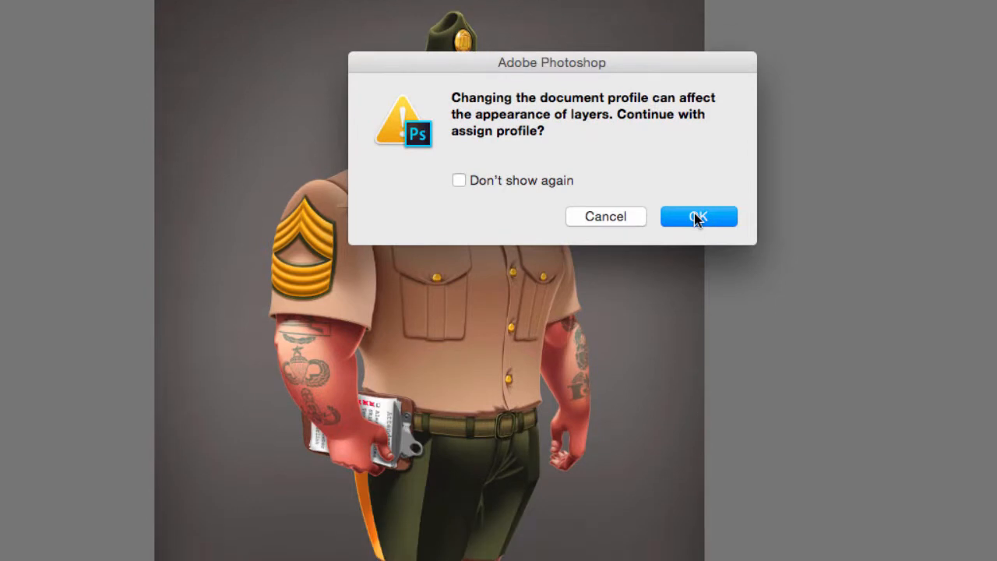
left_click(695, 322)
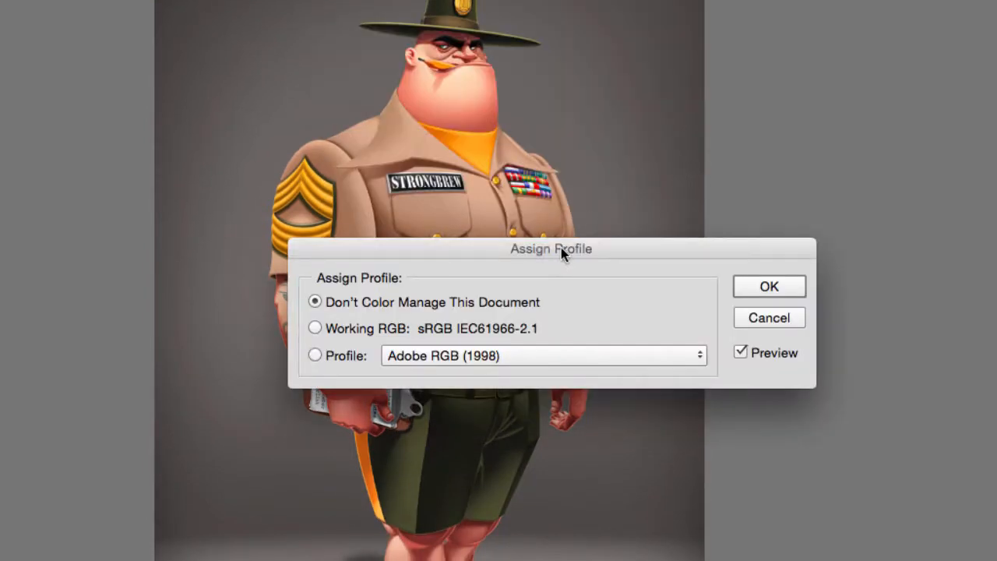
left_click(315, 355)
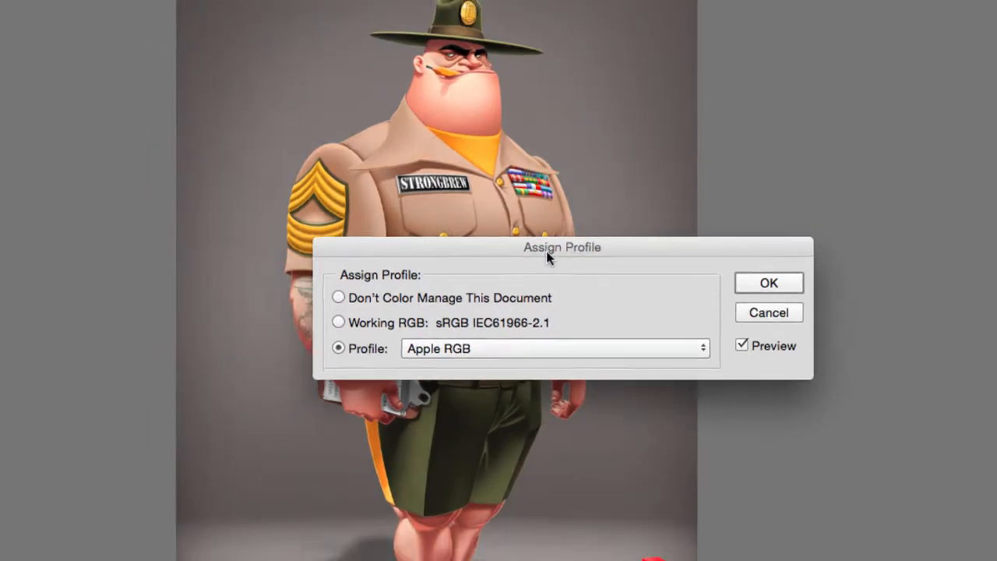
Step: Move the Assign Profile dialog off the character and preview the image with the Apple Color LCD-2 profile
left_click_drag(546, 251, 841, 199)
left_click_drag(767, 199, 770, 201)
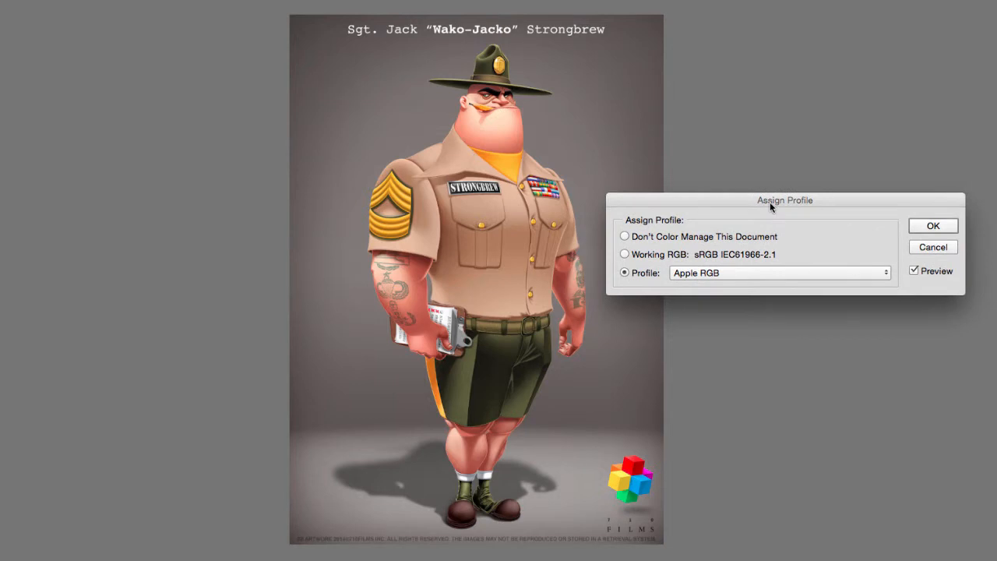
left_click(711, 273)
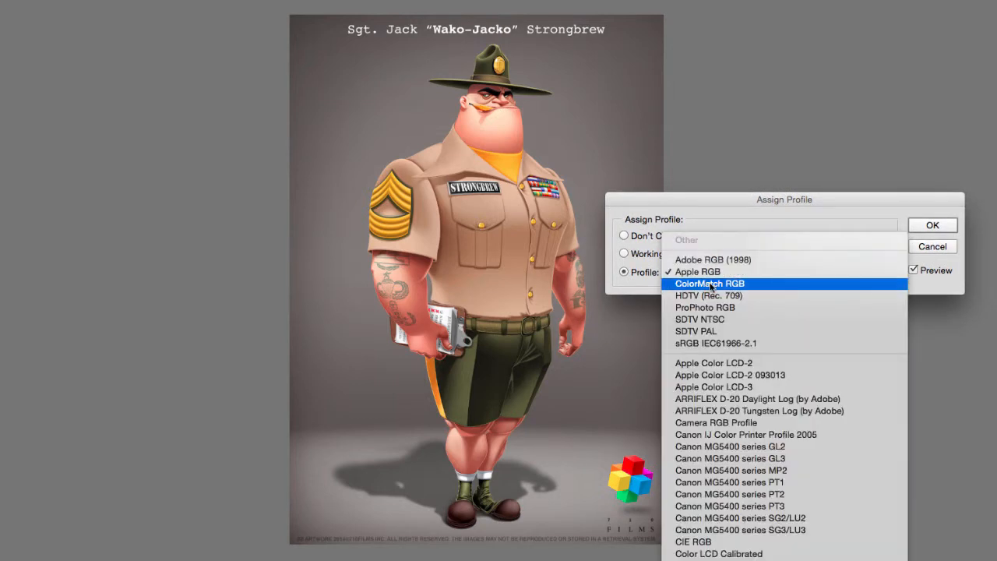
left_click(709, 284)
left_click(708, 273)
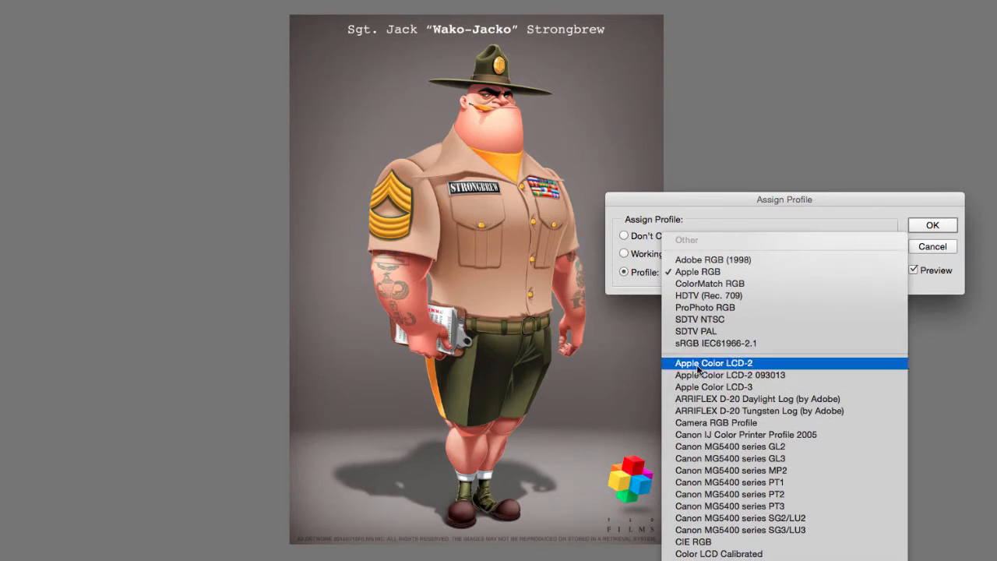
left_click(696, 365)
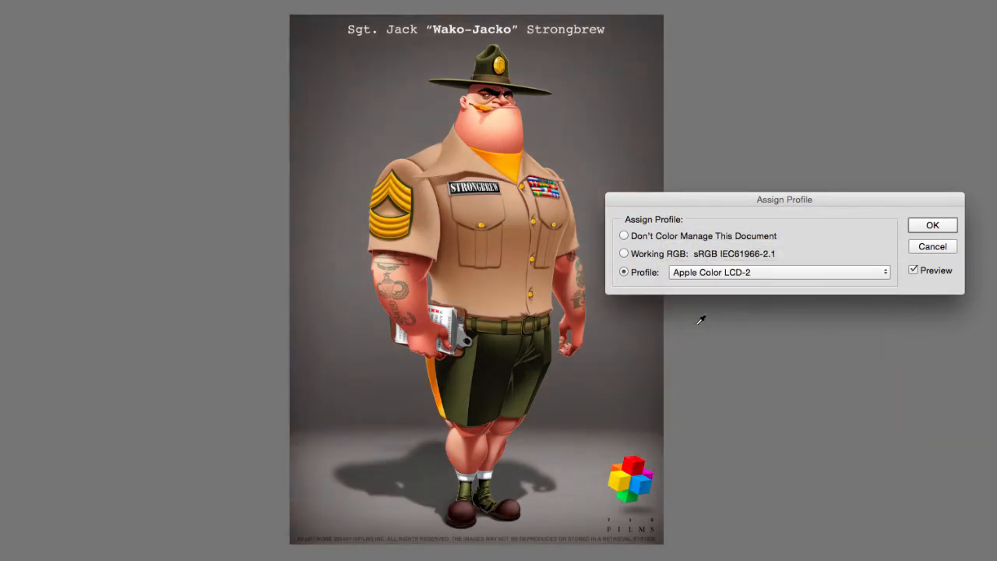
Step: Assign the Apple RGB profile to the image and close the document
left_click(688, 271)
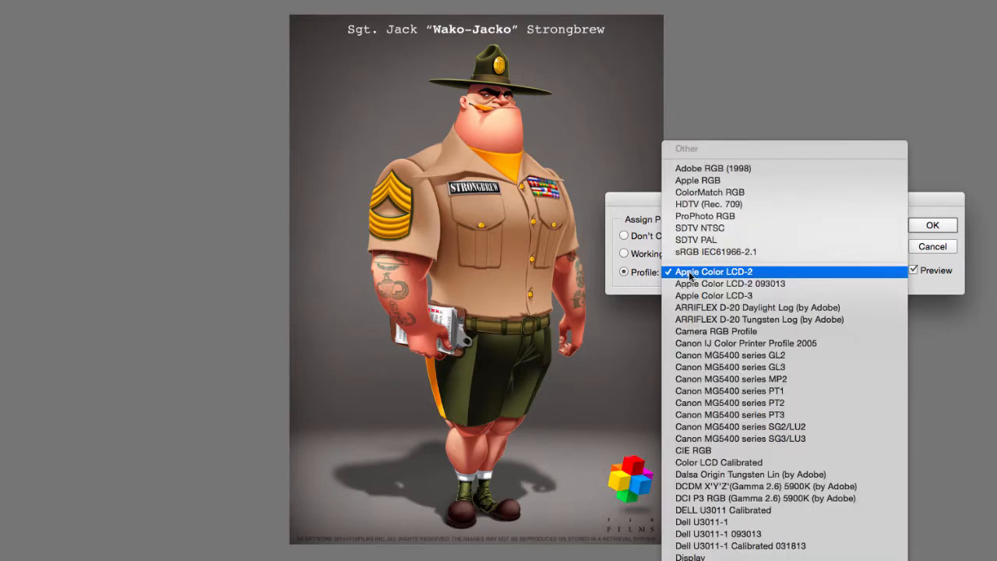
left_click(709, 180)
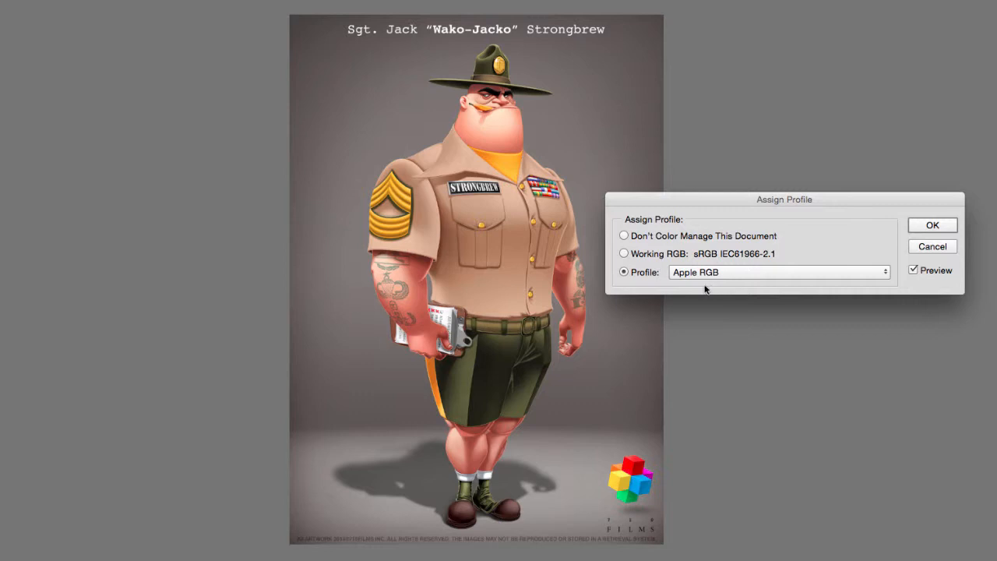
left_click(927, 226)
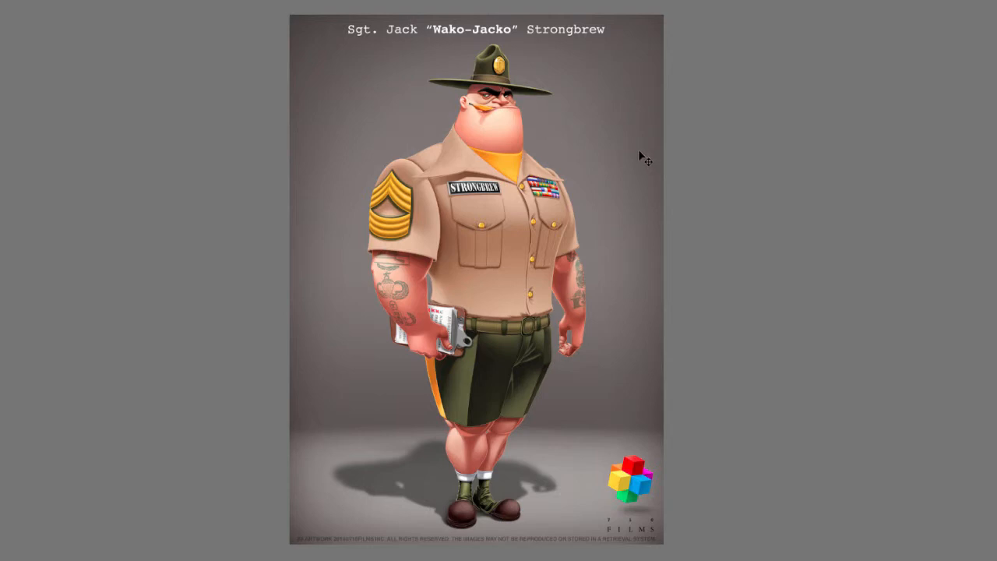
key("super+w")
left_click(515, 165)
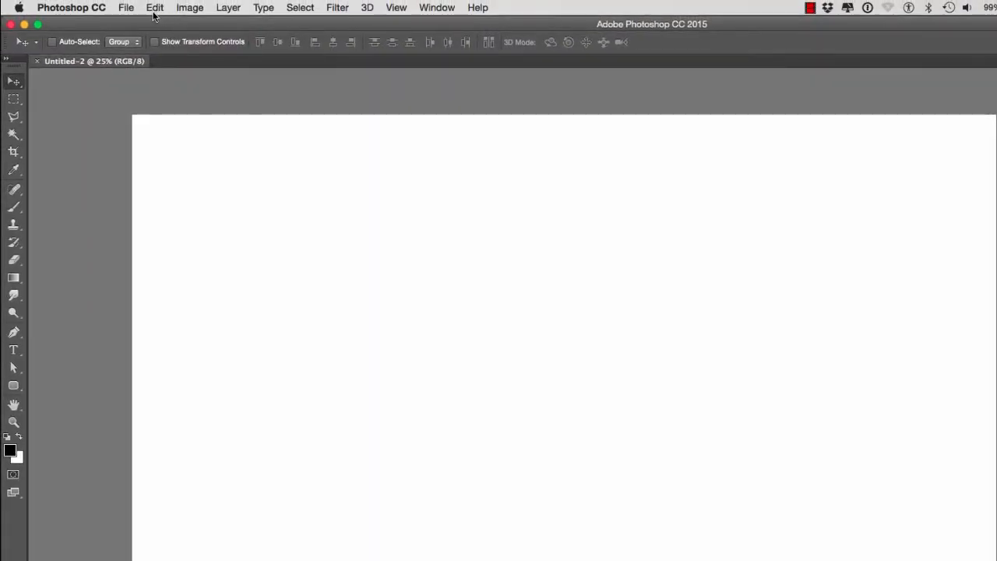
Step: Open the color settings and review the conversion options and available rendering intents, keeping Relative Colorimetric
left_click(154, 9)
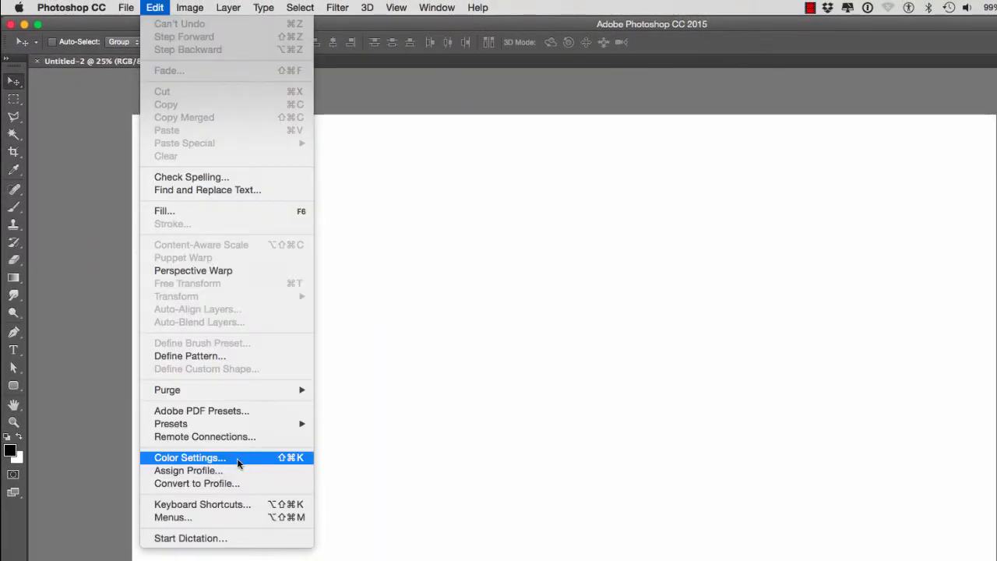
left_click(241, 462)
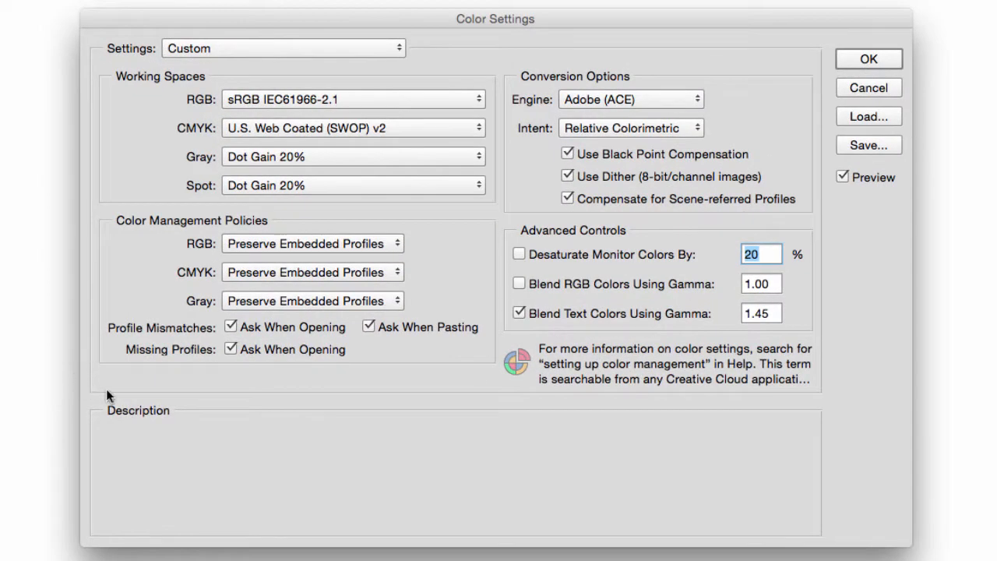
mouse_move(574, 80)
mouse_move(584, 137)
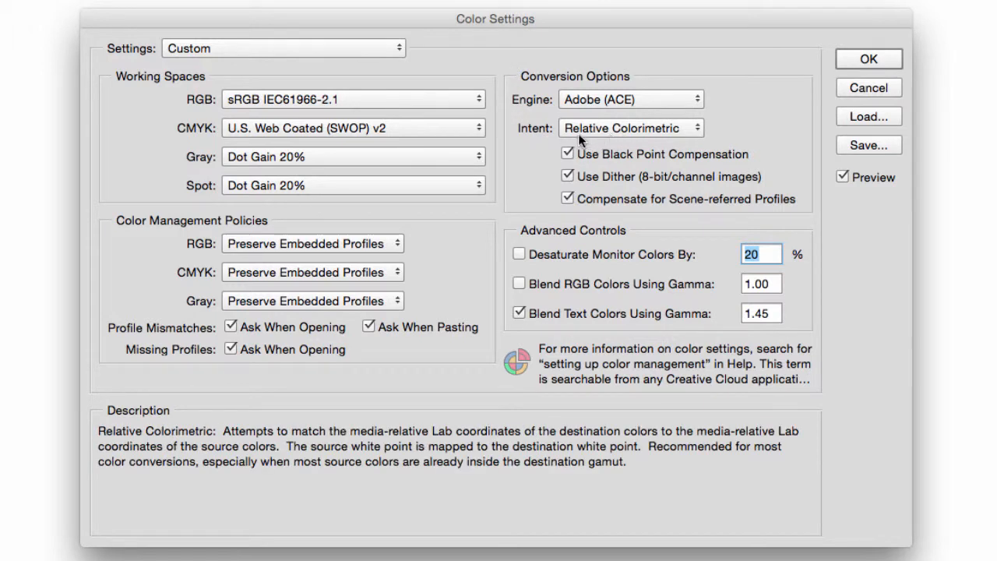
mouse_move(526, 135)
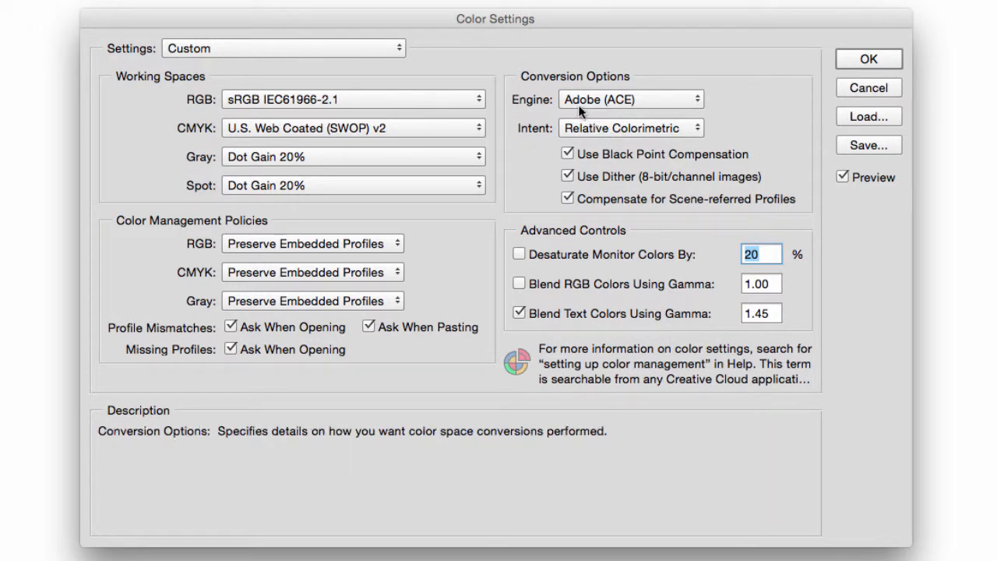
left_click(629, 128)
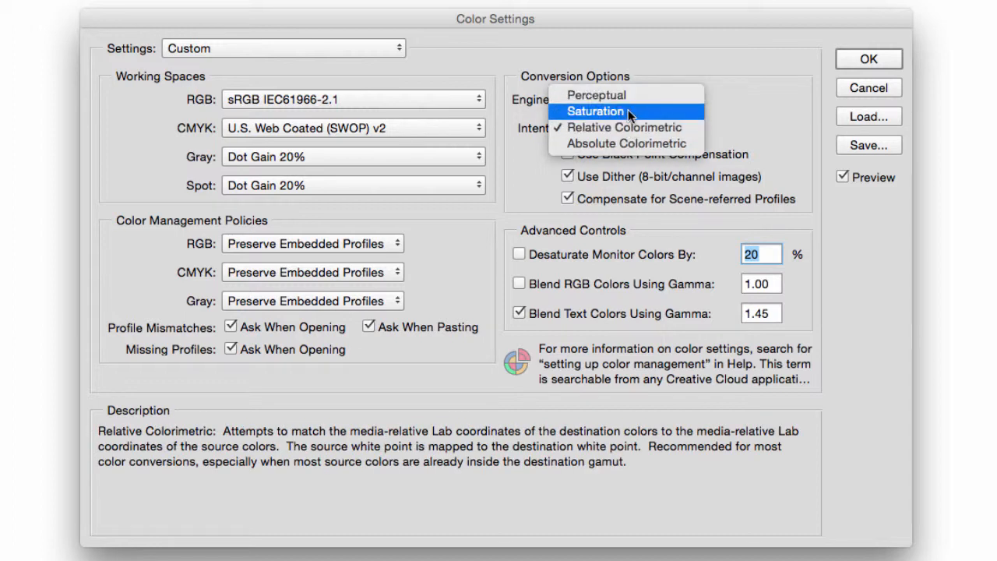
left_click(668, 126)
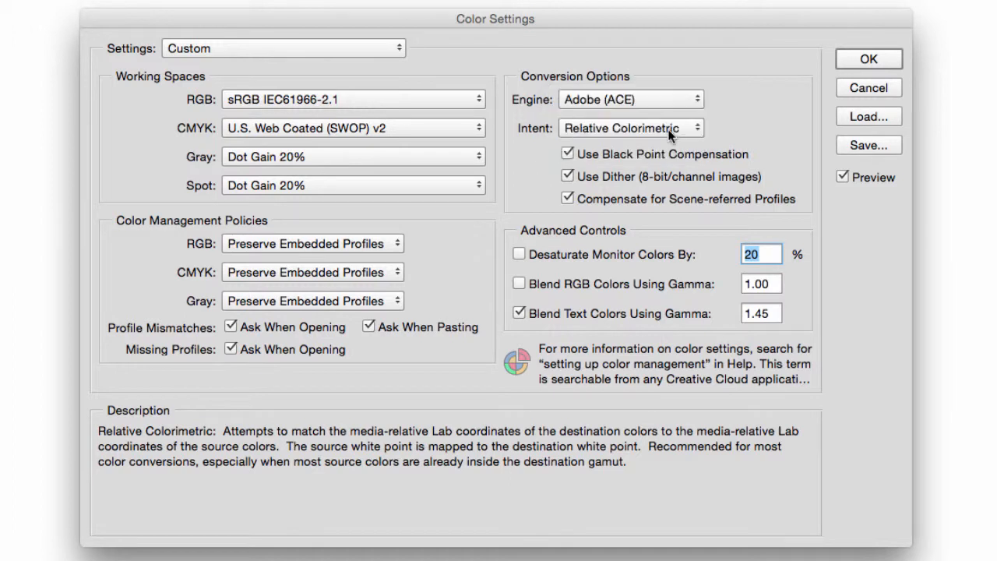
Step: Compare the Relative and Absolute Colorimetric rendering intents and set the conversion intent to Absolute Colorimetric
left_click(668, 126)
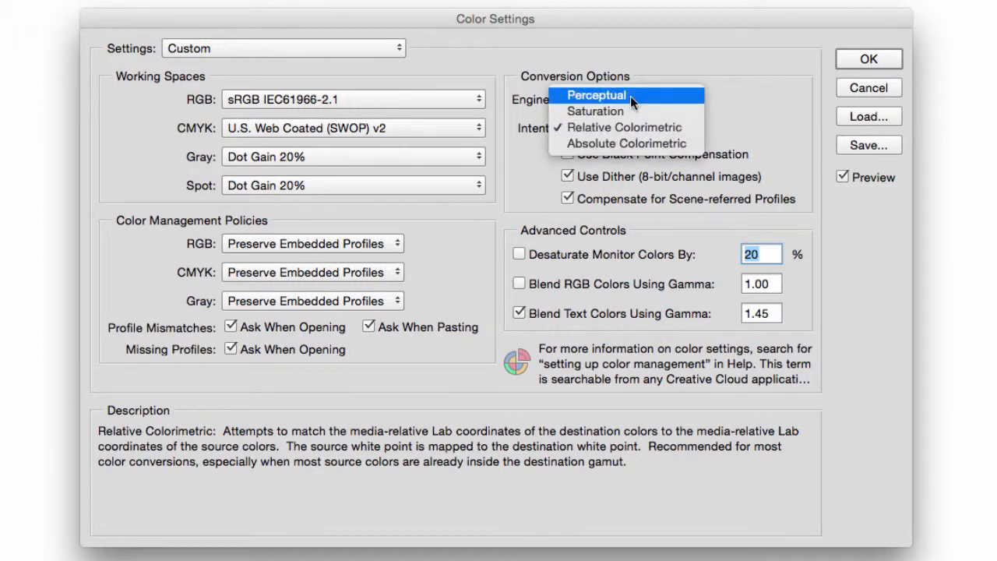
left_click(664, 142)
left_click(665, 125)
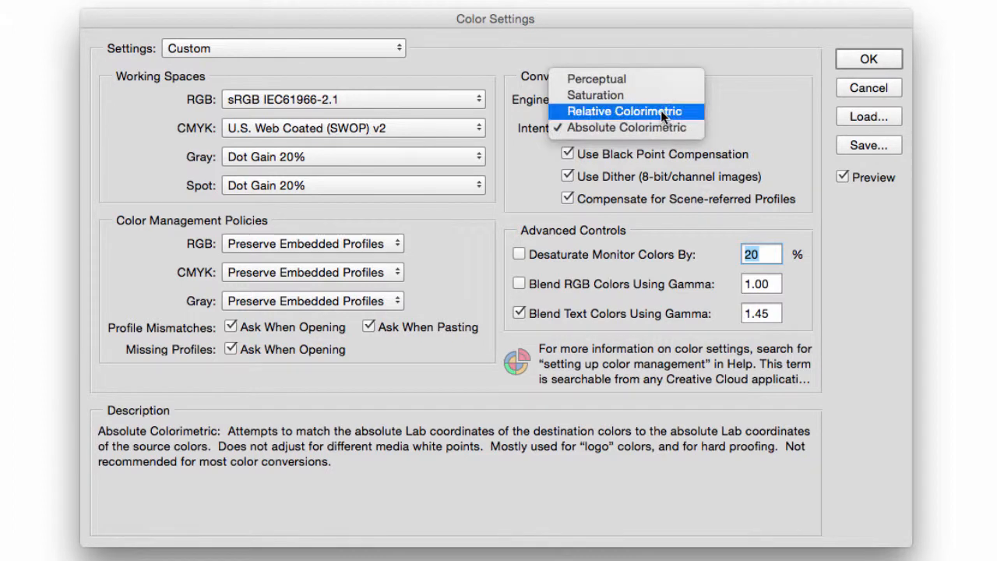
left_click(660, 110)
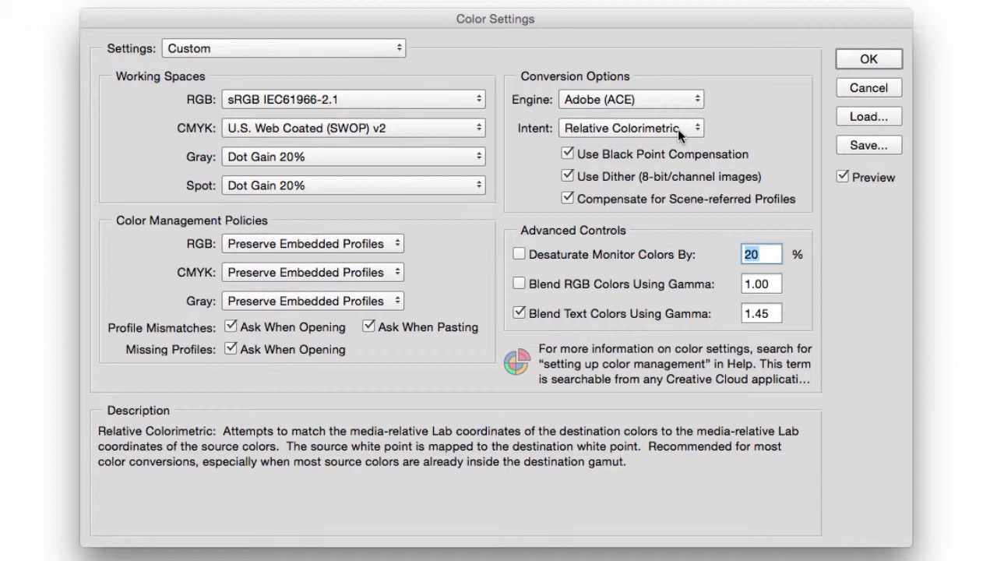
left_click(690, 131)
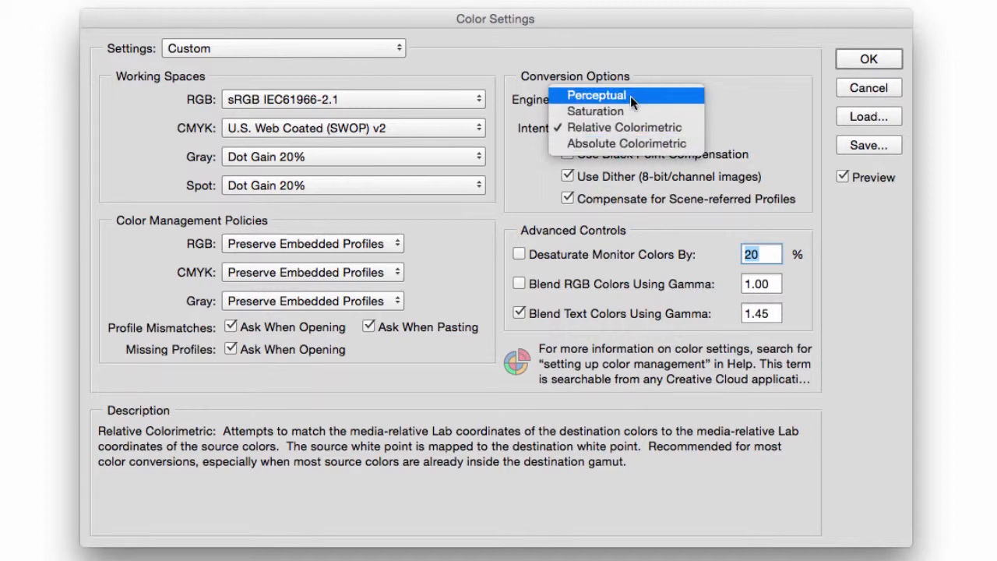
left_click(626, 143)
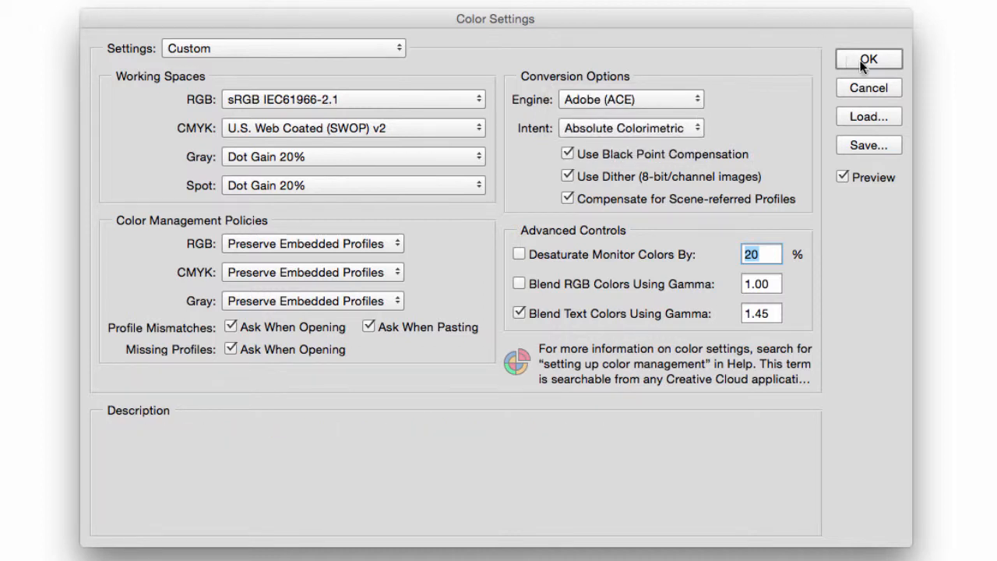